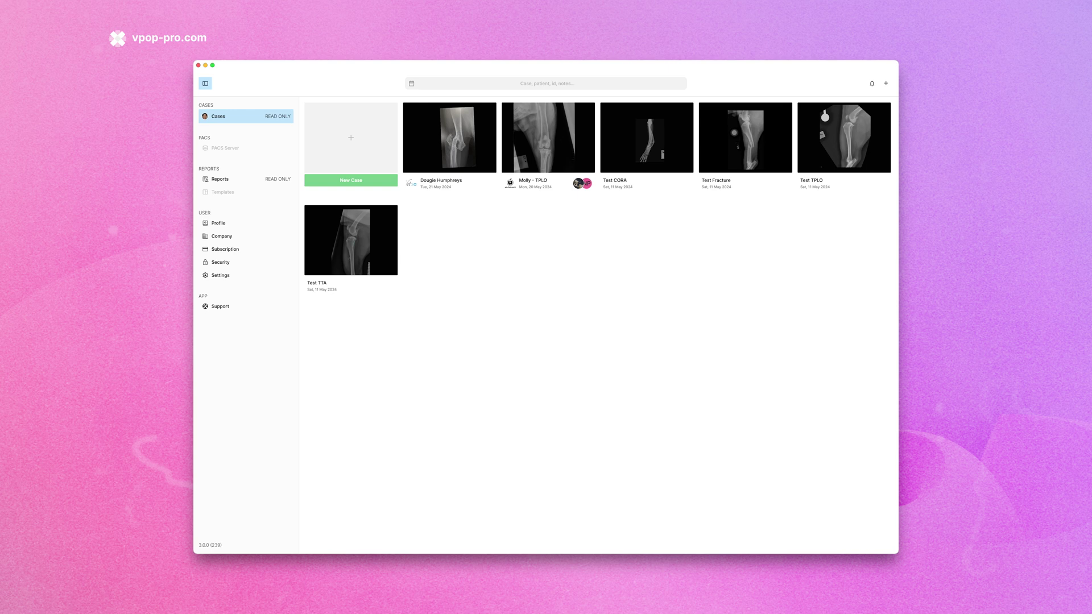
# Create a new case named Lilo, tagged 'Active, TPLO', with the prepared notes pasted in
pyautogui.click(361, 181)
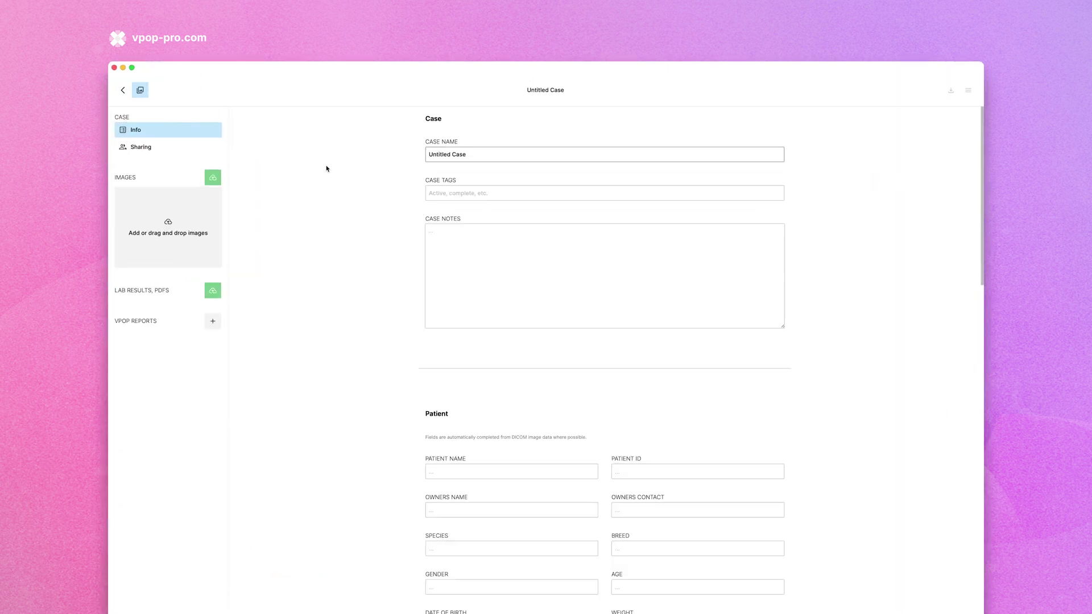
pyautogui.press('BackSpace')
pyautogui.press('BackSpace')
pyautogui.press('BackSpace')
pyautogui.press('BackSpace')
pyautogui.press('BackSpace')
pyautogui.press('BackSpace')
pyautogui.press('BackSpace')
pyautogui.press('BackSpace')
pyautogui.press('BackSpace')
pyautogui.press('BackSpace')
pyautogui.press('BackSpace')
pyautogui.press('BackSpace')
pyautogui.press('BackSpace')
pyautogui.write('Lilo')
pyautogui.press('Tab')
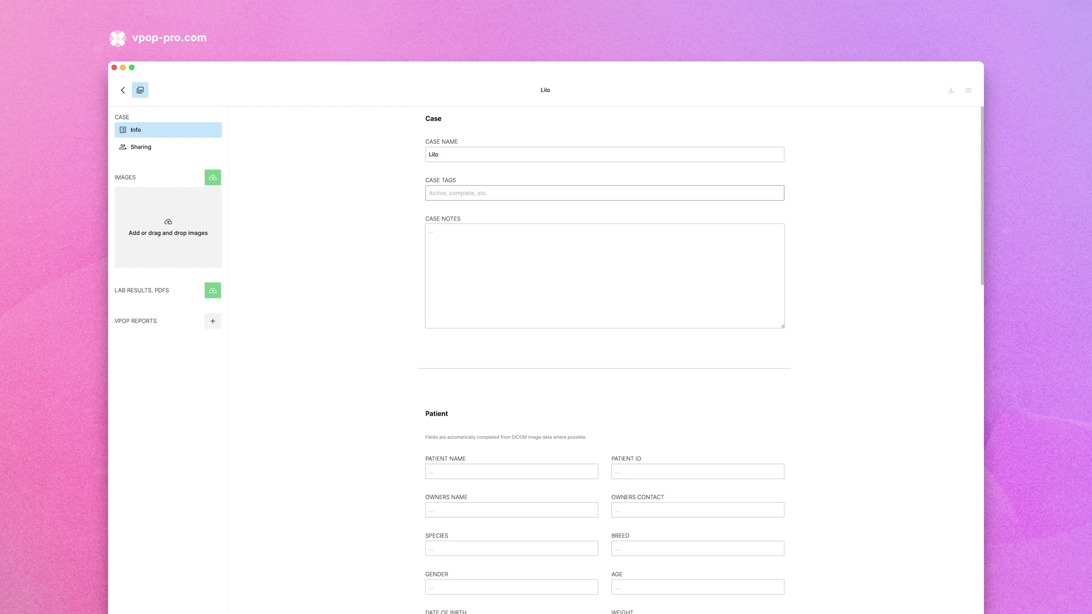
pyautogui.write('Active, TPLO')
pyautogui.press('Tab')
pyautogui.write('Bring suction To order- Restock 3.5B plates. Stock check 2.8mm QC drill bits. check autoclave service date does not coincide. Check duraprep stock. Take own clipper blades')
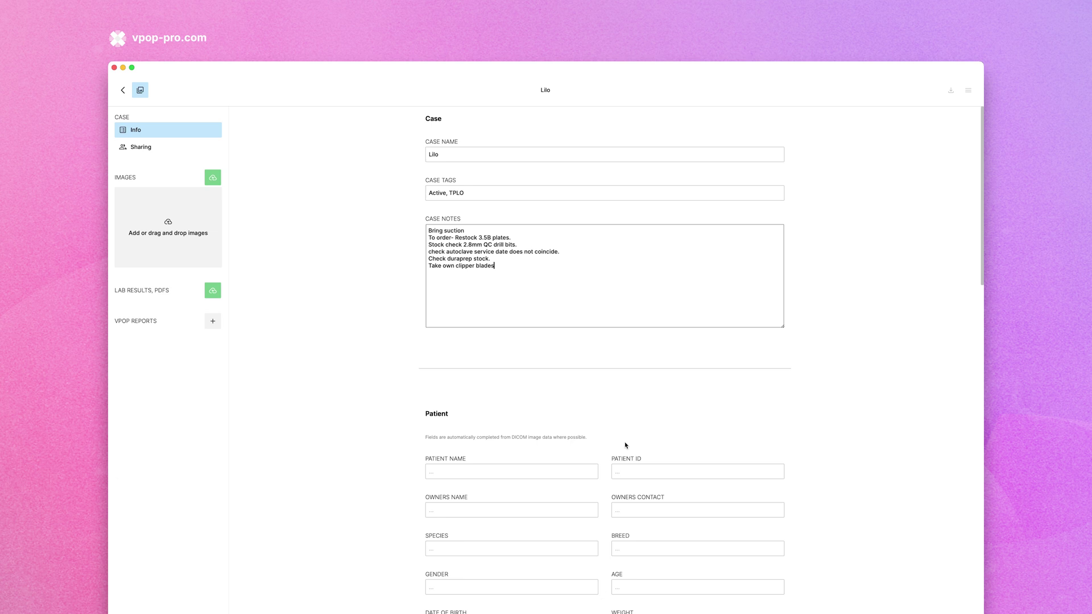
# Enter patient Lilo's ID, owner name and e-mail, Canine Golden Retriever, DOB 12/03/2018, 30kg
pyautogui.press('Tab')
pyautogui.write('Lilo')
pyautogui.press('Tab')
pyautogui.write('#765435')
pyautogui.press('Tab')
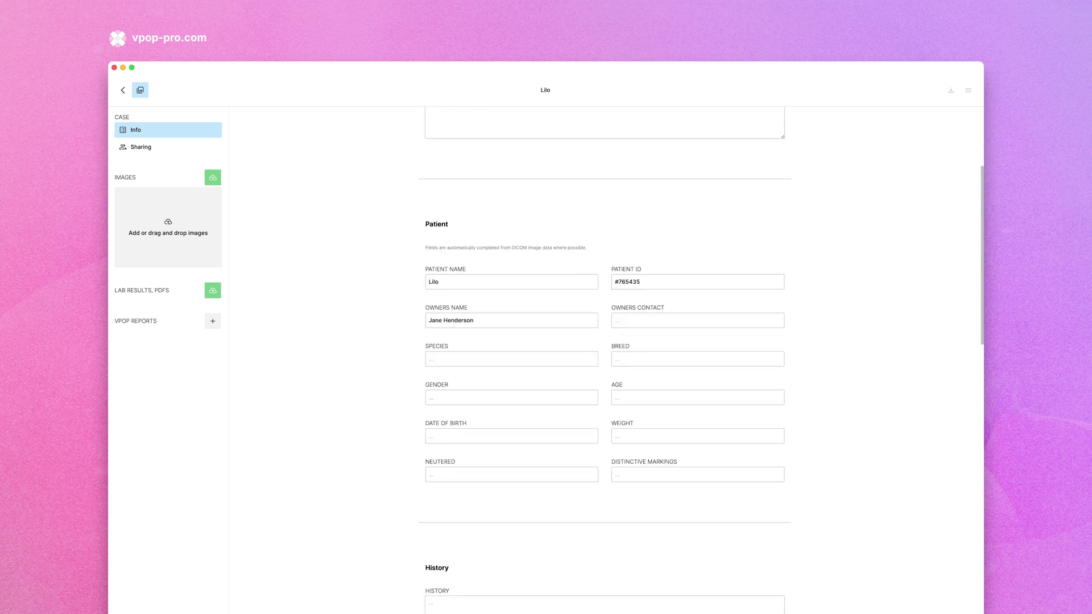
pyautogui.press('Tab')
pyautogui.write('jane@example.com')
pyautogui.press('Tab')
pyautogui.write('Canine')
pyautogui.press('Tab')
pyautogui.write('Golden RetrieverF5 years')
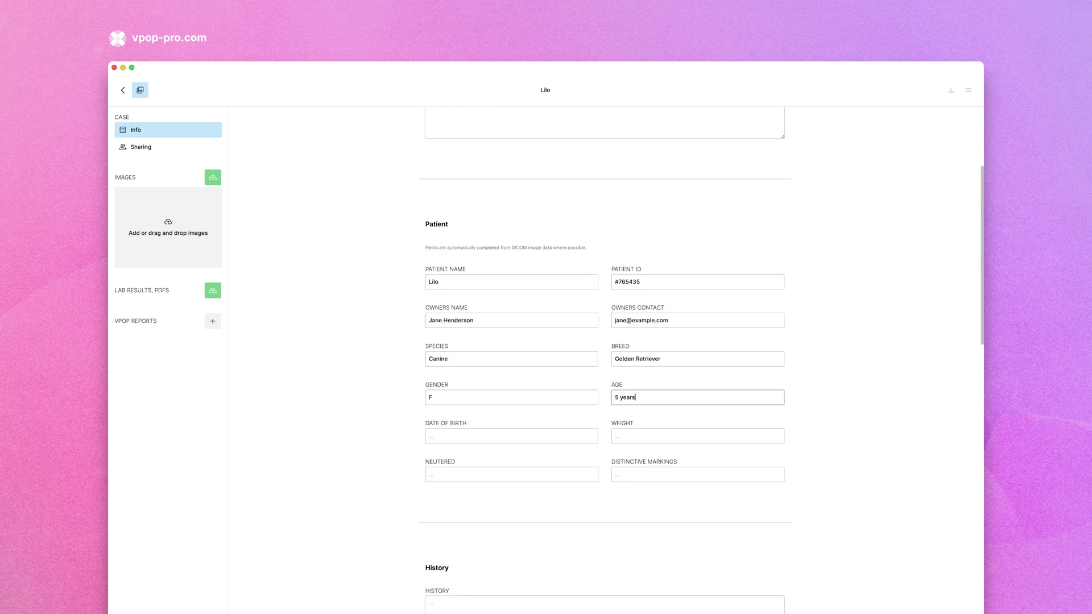
pyautogui.press('Tab')
pyautogui.write('12/03/2018')
pyautogui.press('Tab')
pyautogui.write('30kg')
pyautogui.press('Tab')
pyautogui.write('Y')
# Enter the 3-week intermittent pelvic limb lameness complaint and bilateral lameness exam findings
pyautogui.scroll(-5, 551, 510)
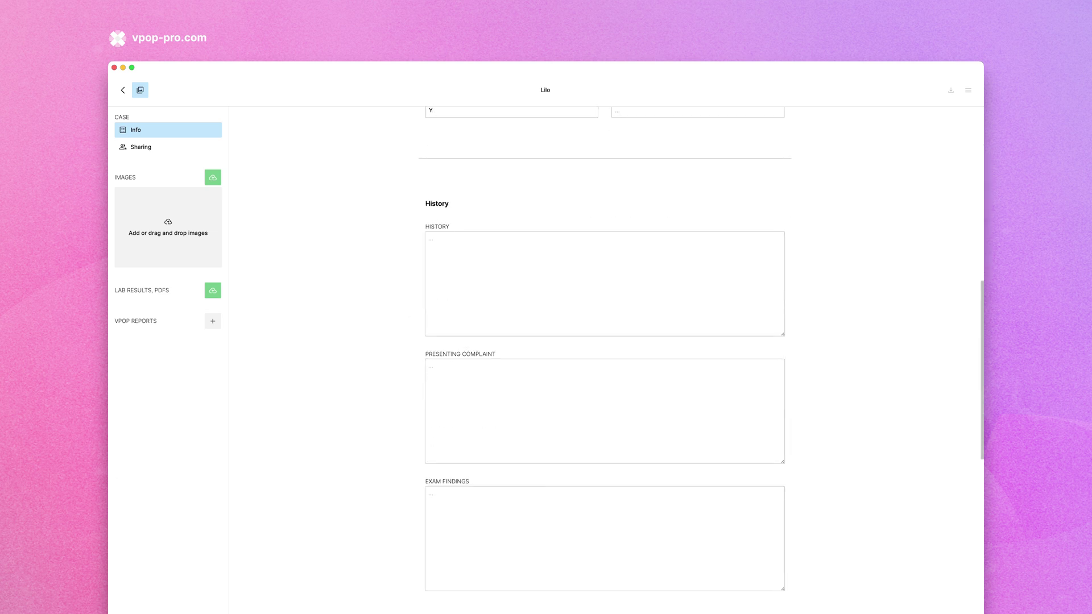
pyautogui.write('3-week duration of intermittent shifting pelvic limb  lameness - at worst, non-weight bearing lame. Has been crate rested for the last 2 weeks. Focus of discomfort thought to be left shoulder when examined a fortnight ago.')
pyautogui.click(441, 497)
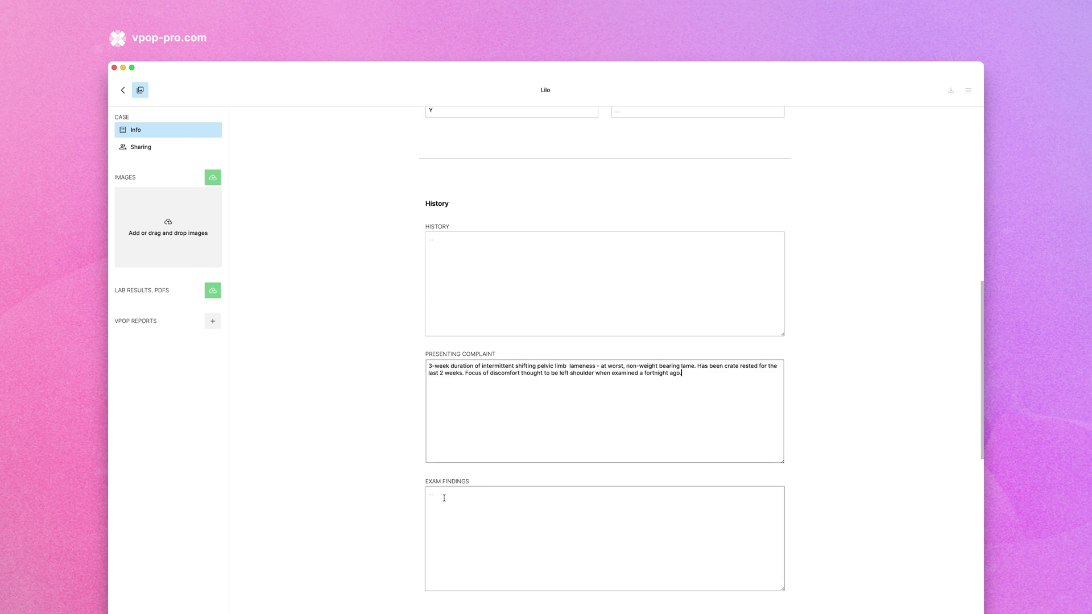
pyautogui.write('Bilateral pelvic limb lameness. Right > Left, stiff gait, low head carriage/ cranial weight shift. Will not sit square. Stifle focus x 2 - effusion Cranial drawer positive, tibial compression test positive bilaterally . Femoral musculature atrophy bilat.')
pyautogui.scroll(-3, 764, 524)
# Set concern to left and right stifles, surgery 'TPLO staged', and the per-limb staged cost
pyautogui.press('Tab')
pyautogui.write('Left and right stifles.')
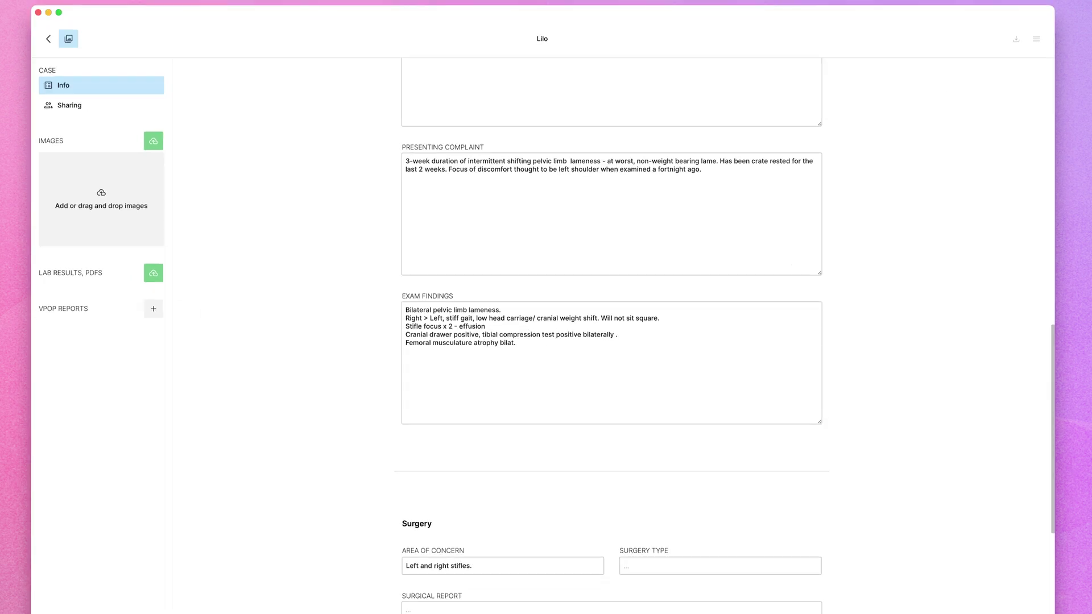
pyautogui.press('Tab')
pyautogui.write('TPLO staged')
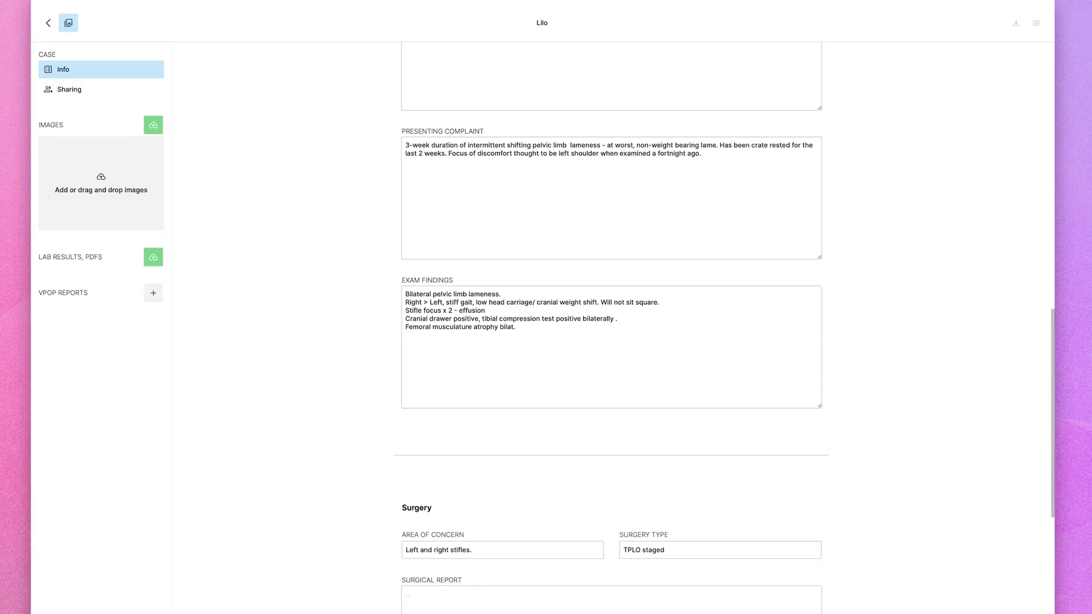
pyautogui.scroll(-5, 507, 532)
pyautogui.click(507, 532)
pyautogui.write('£XXX.XX  per limb if staged.')
pyautogui.scroll(-2, 507, 517)
pyautogui.scroll(15, 507, 500)
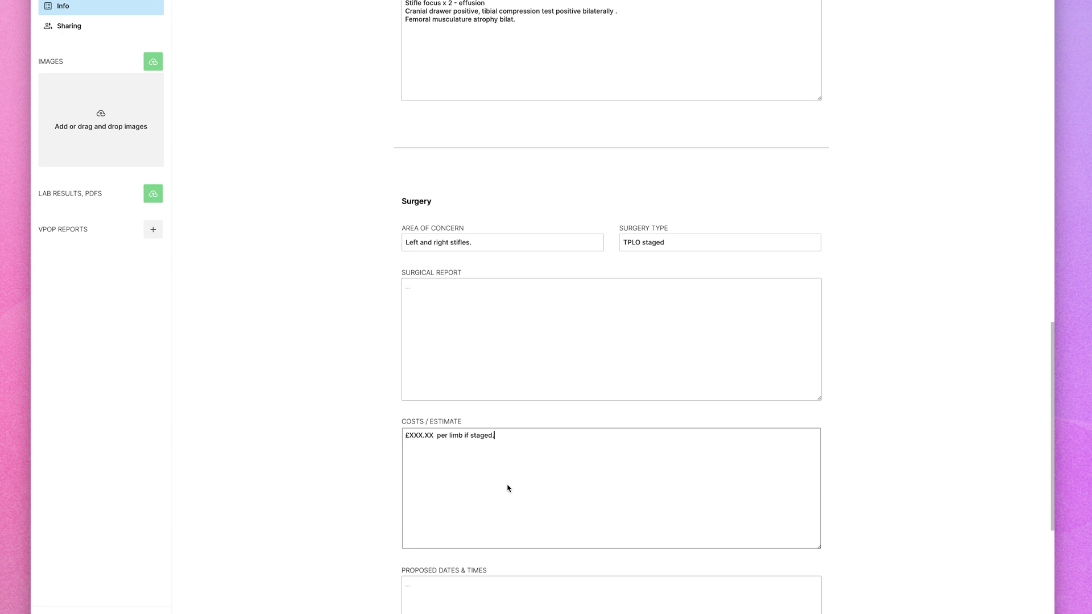
pyautogui.scroll(8, 508, 441)
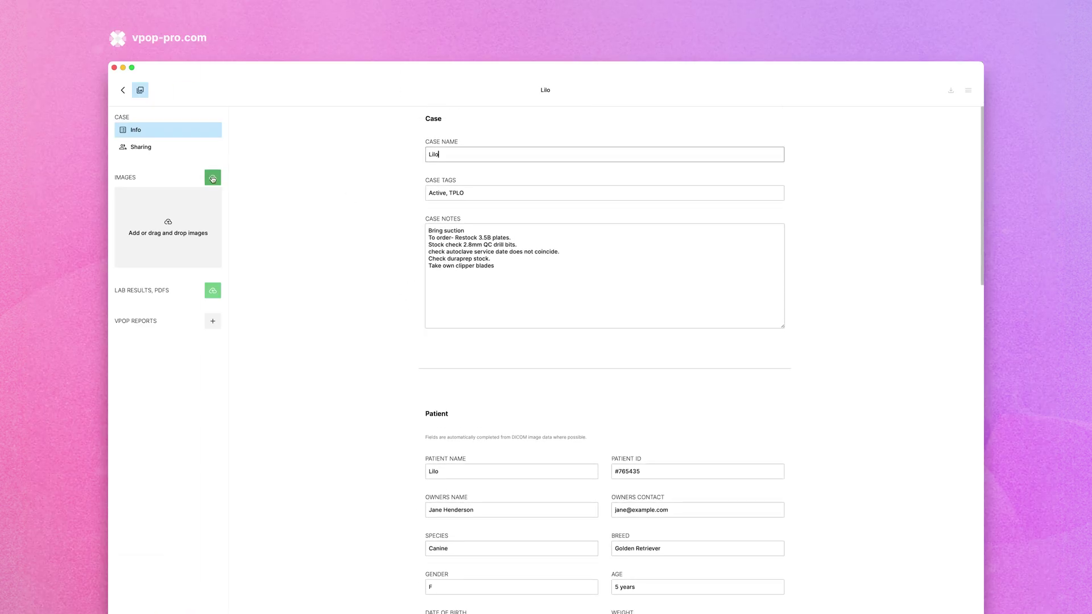
# Upload lab report.pdf through IMG_4424.jpg into the case's Images
pyautogui.click(213, 178)
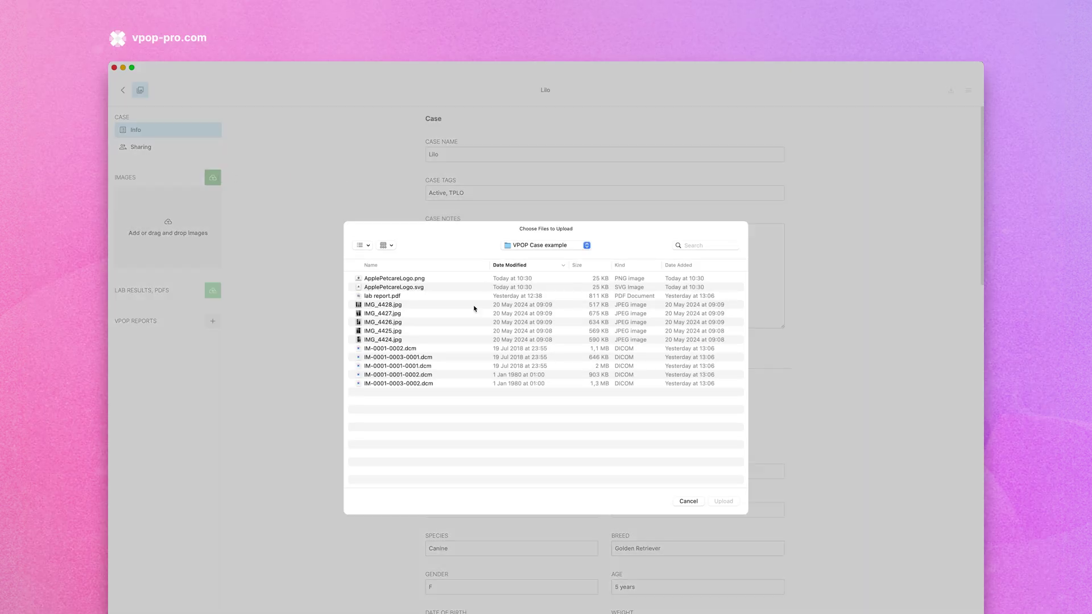
pyautogui.click(386, 297)
pyautogui.keyDown('shift'); pyautogui.click(385, 340); pyautogui.keyUp('shift')
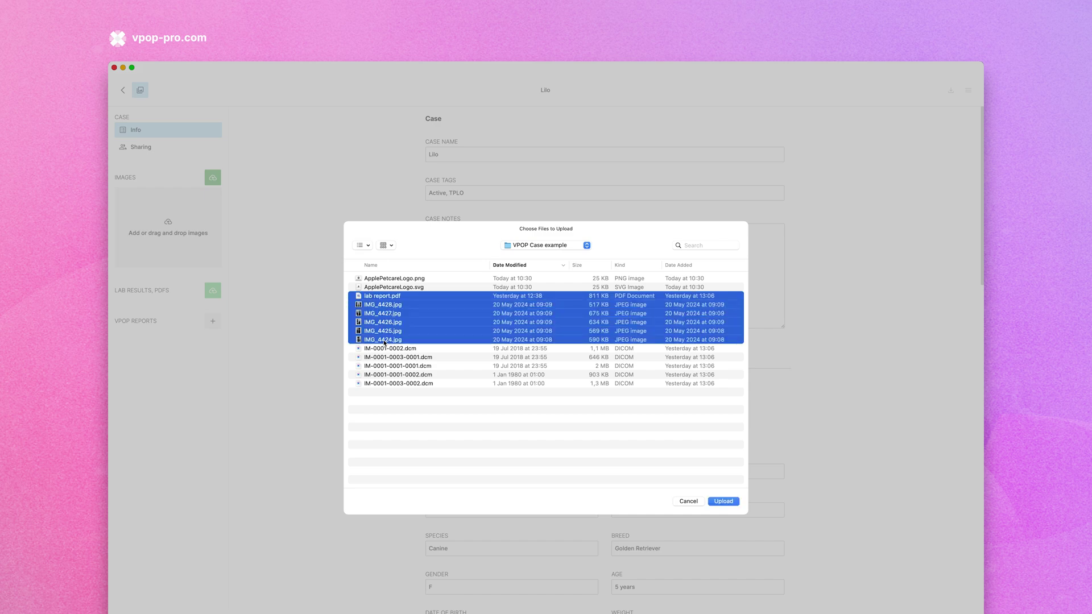
pyautogui.click(730, 502)
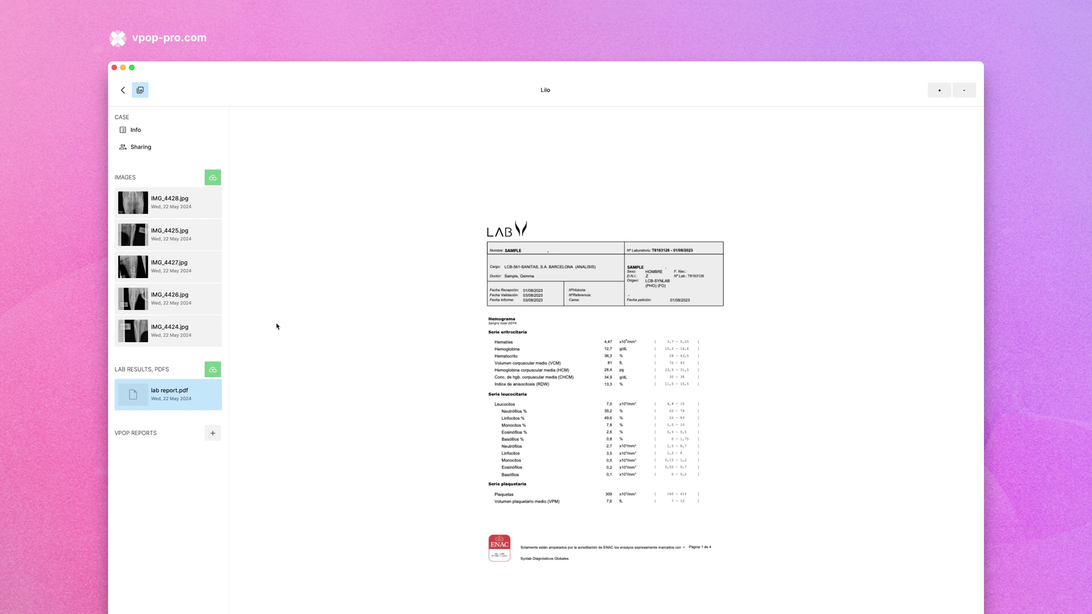
# Move IMG_4425.jpg to the top of the image list and open that x-ray
pyautogui.click(134, 206)
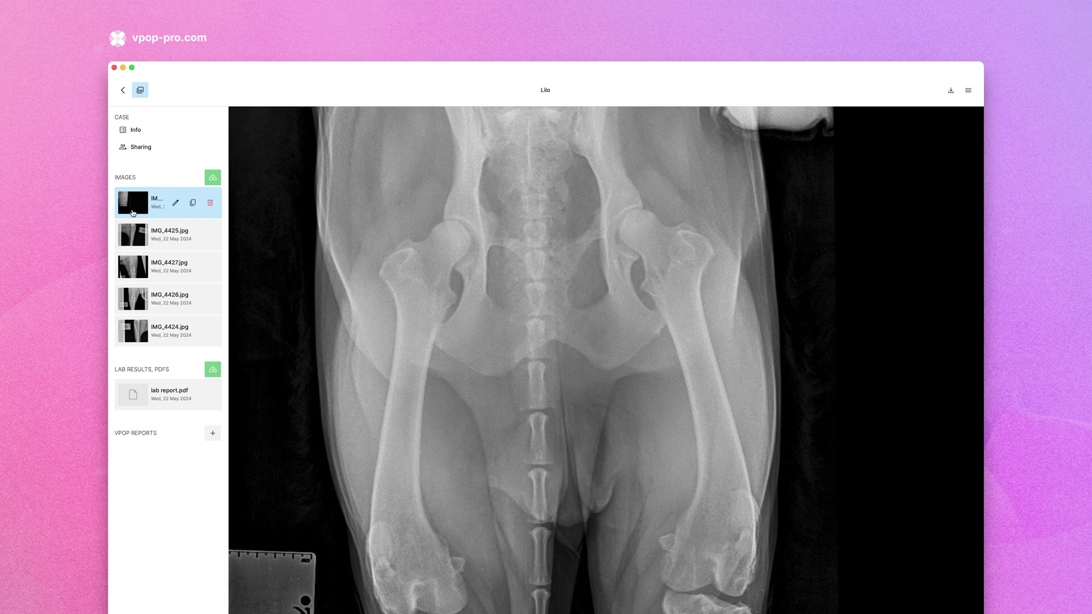
pyautogui.moveTo(135, 236); pyautogui.dragTo(134, 202)
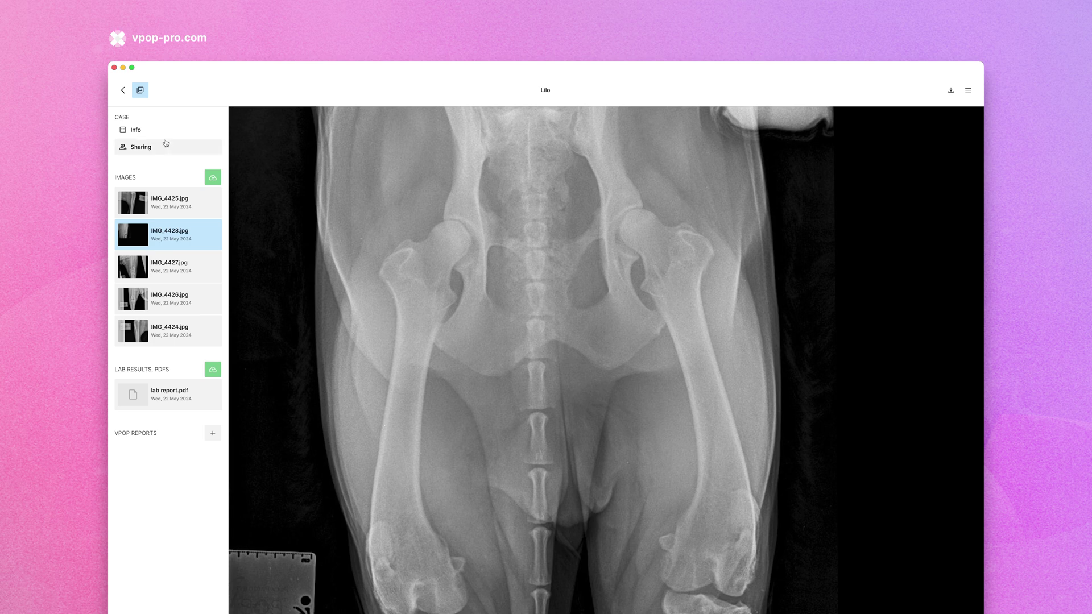
pyautogui.click(170, 202)
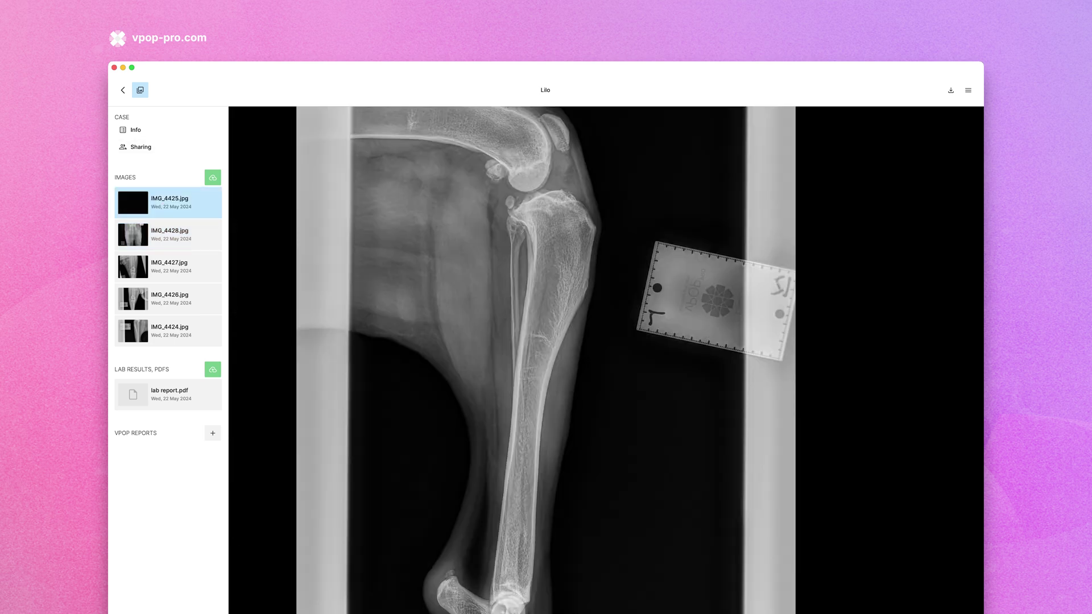
pyautogui.moveTo(824, 151); pyautogui.dragTo(847, 171)
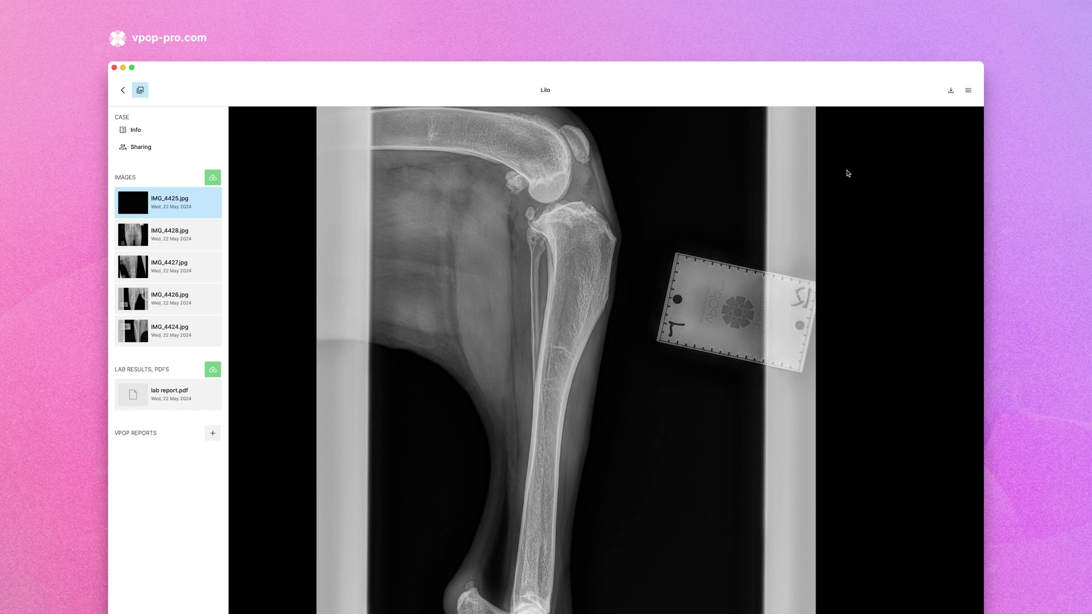
# Start calibrating IMG_4425.jpg from the image settings, past the calibration instructions
pyautogui.click(968, 90)
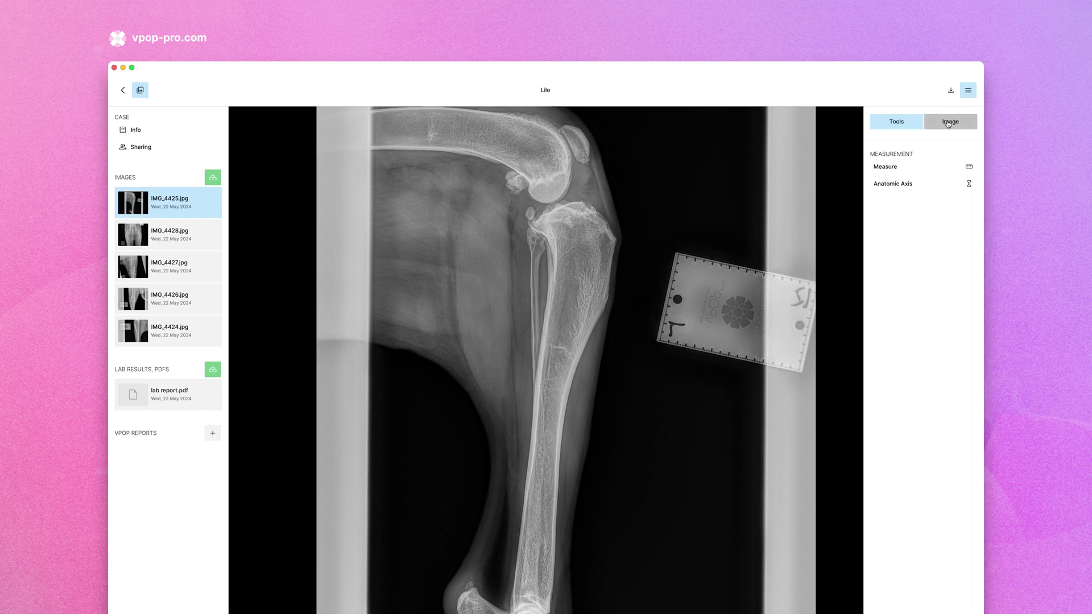
pyautogui.click(948, 123)
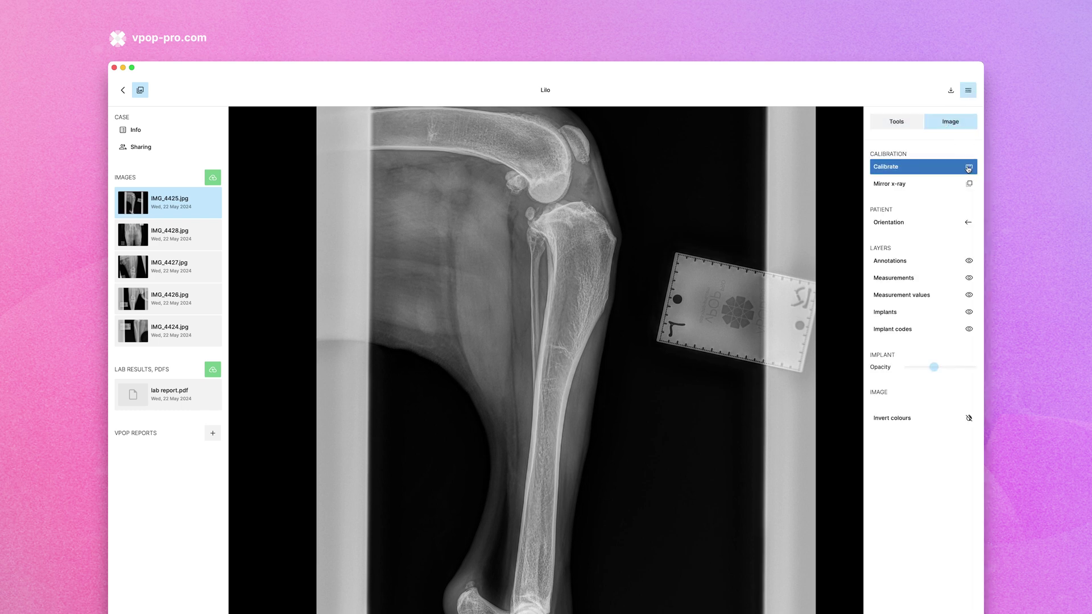
pyautogui.click(970, 169)
pyautogui.click(522, 404)
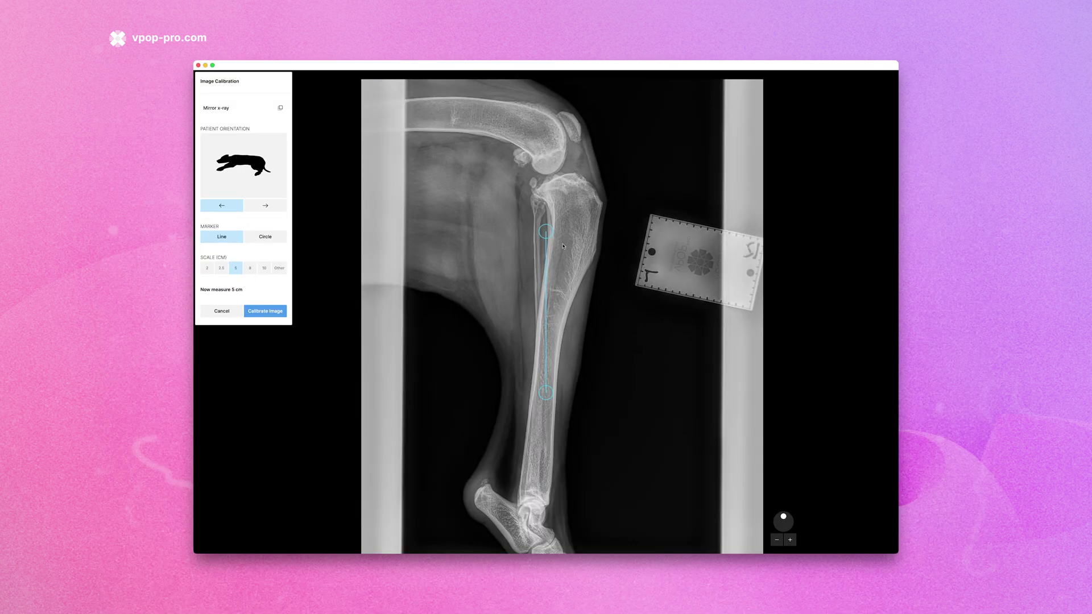
# Place the line marker across the ruler's 5 cm span and calibrate to 0.2493 mm per pixel
pyautogui.moveTo(546, 232); pyautogui.dragTo(652, 217)
pyautogui.moveTo(545, 392); pyautogui.dragTo(638, 297)
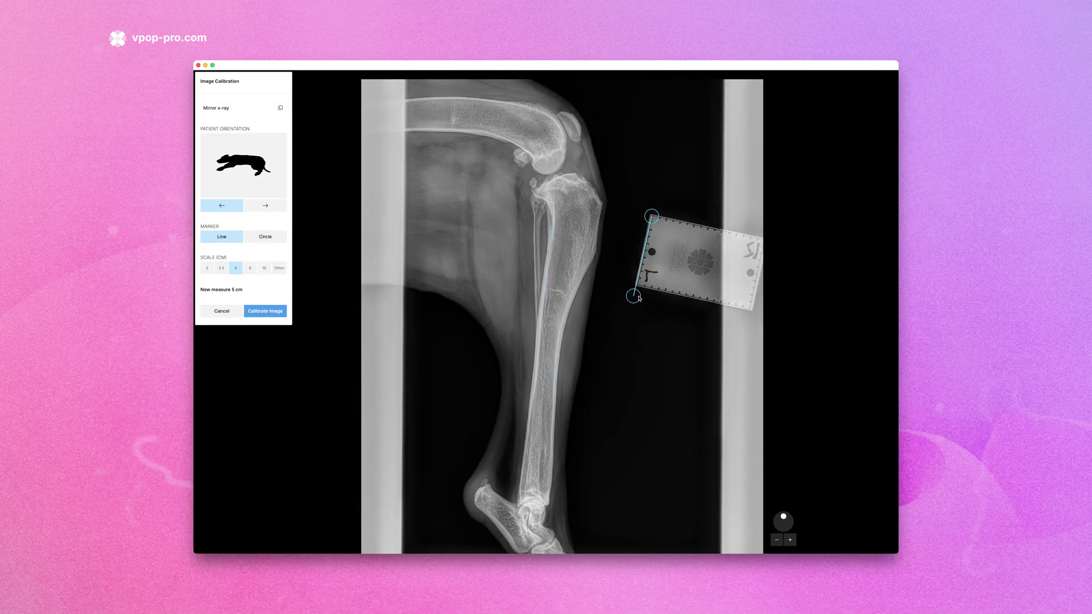
pyautogui.click(790, 540)
pyautogui.click(790, 540)
pyautogui.click(790, 539)
pyautogui.moveTo(847, 216); pyautogui.dragTo(529, 361)
pyautogui.scroll(5, 529, 362)
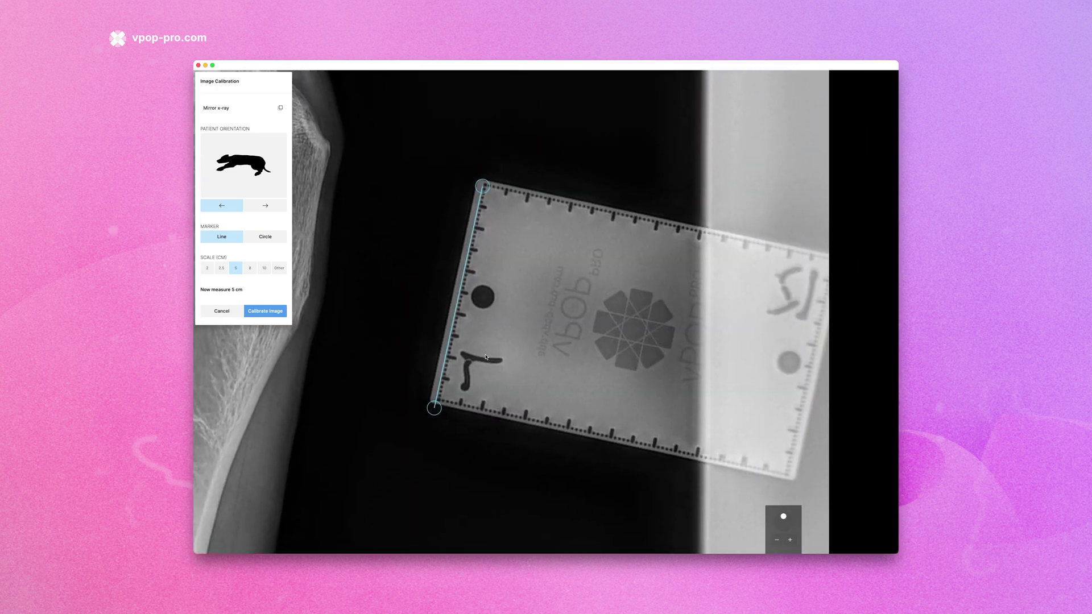
pyautogui.moveTo(490, 138); pyautogui.dragTo(498, 137)
pyautogui.moveTo(420, 485); pyautogui.dragTo(427, 475)
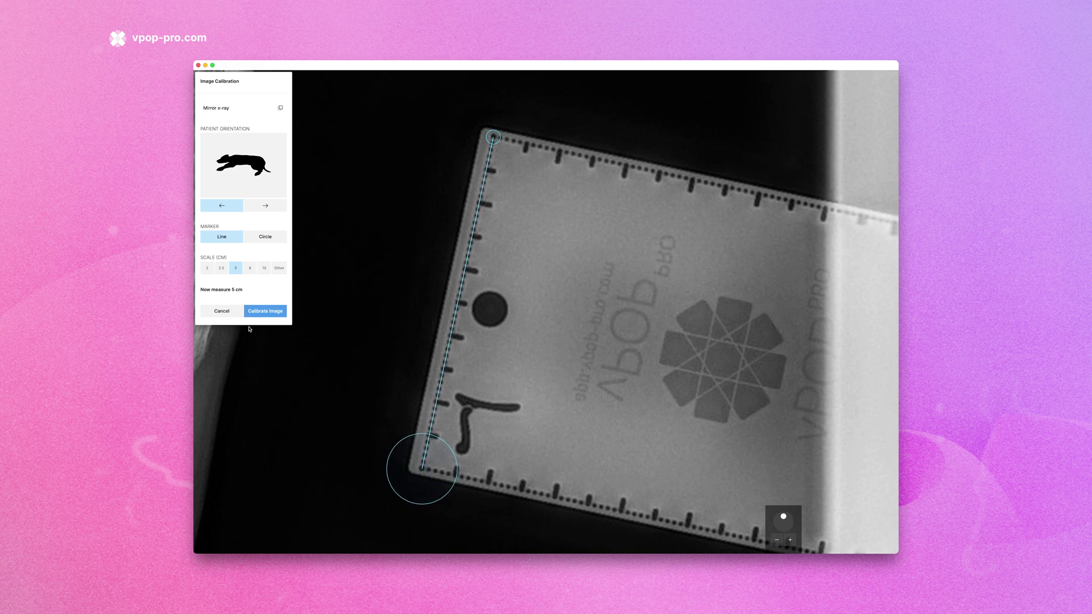
pyautogui.click(278, 311)
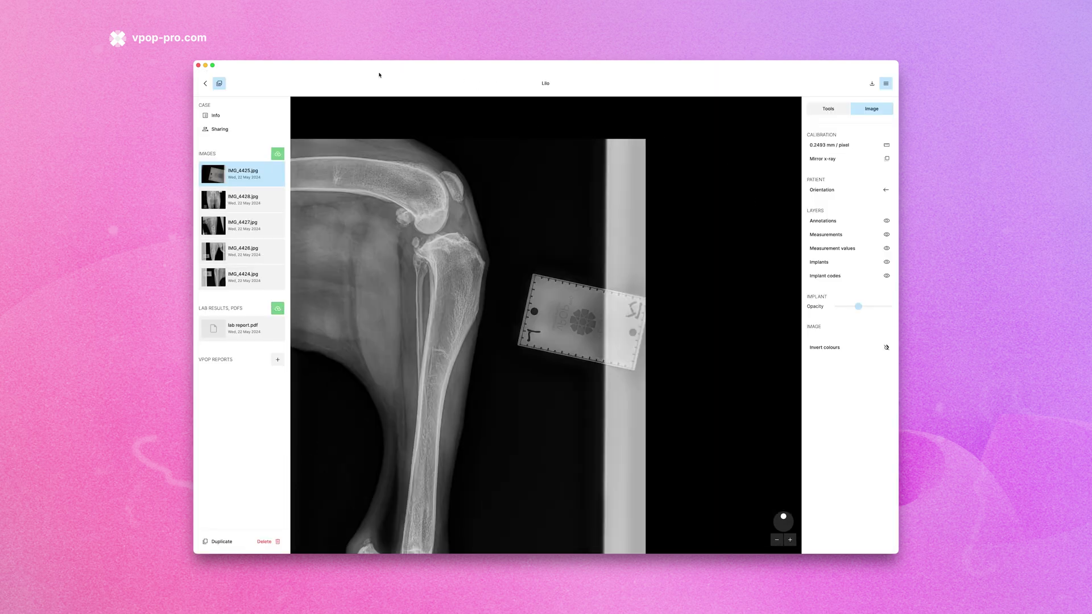
# Return to the cases list, open Profile, and copy the case Inbox e-mail address
pyautogui.click(205, 85)
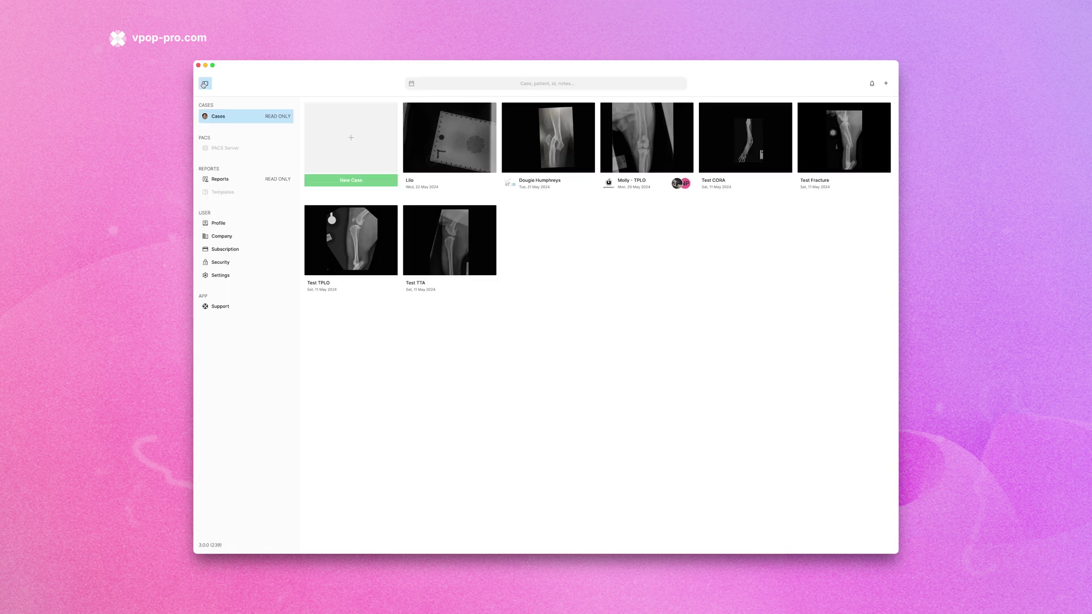
pyautogui.click(231, 225)
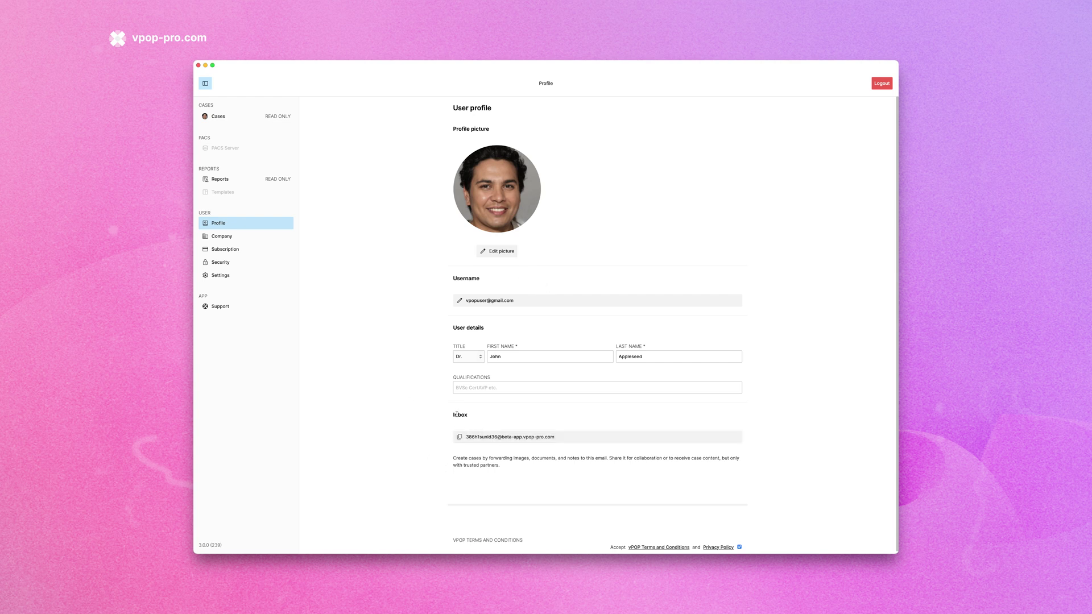
pyautogui.click(485, 437)
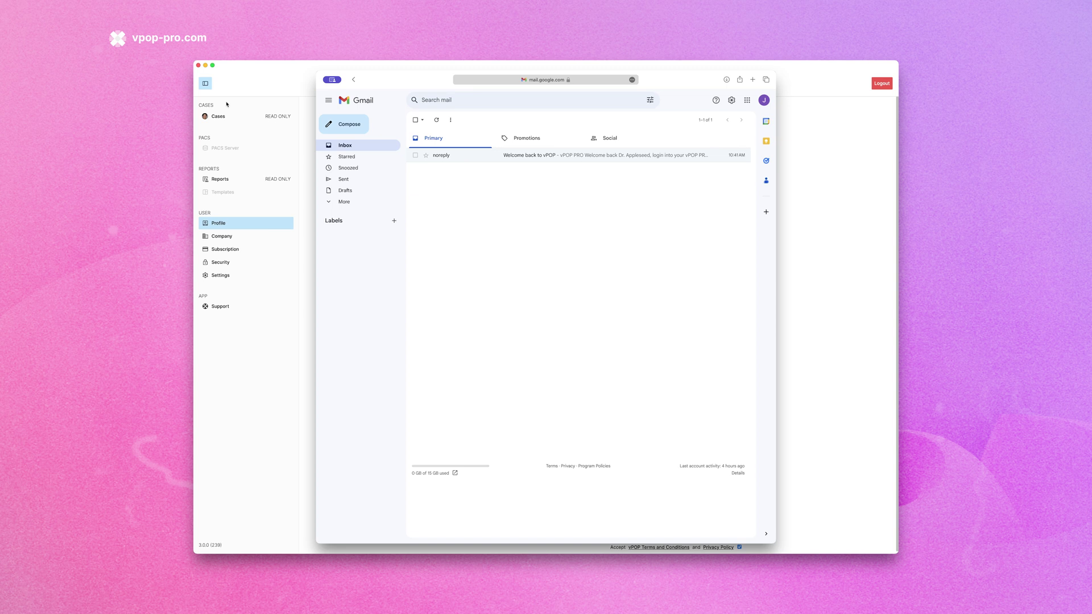
# Compose a Gmail message to the case inbox, subject 'Max - Test case', with Max's details pasted in
pyautogui.click(227, 114)
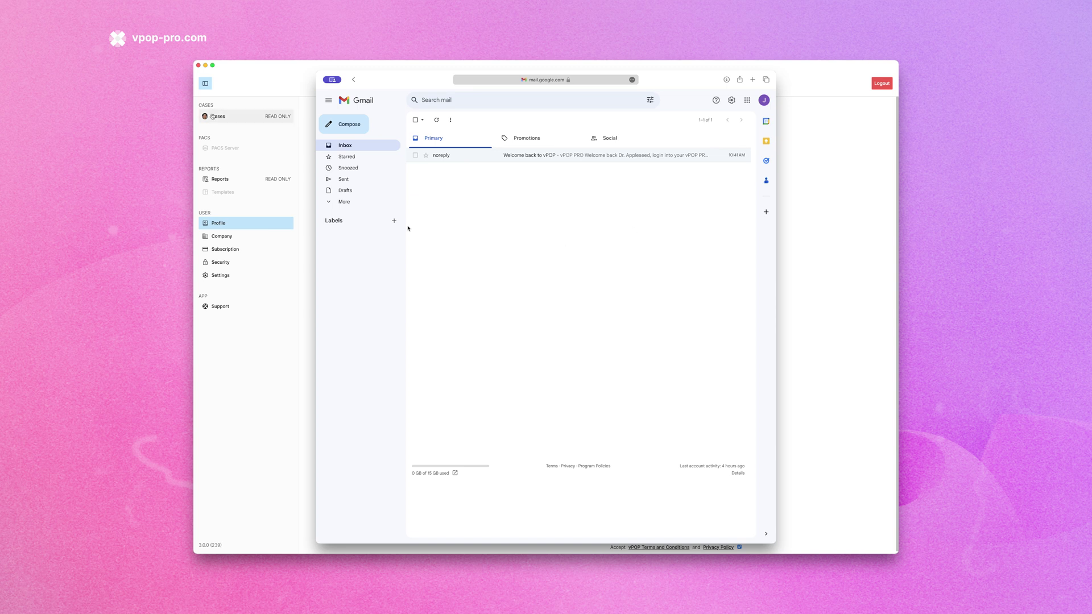
pyautogui.click(351, 127)
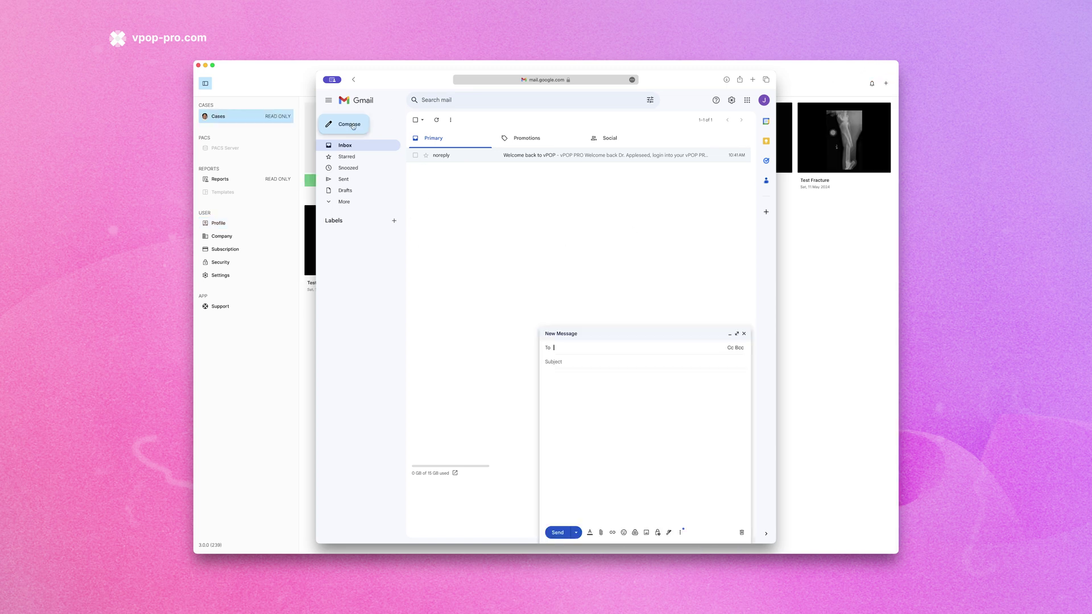
pyautogui.press('super+v')
pyautogui.click(569, 354)
pyautogui.write('Max')
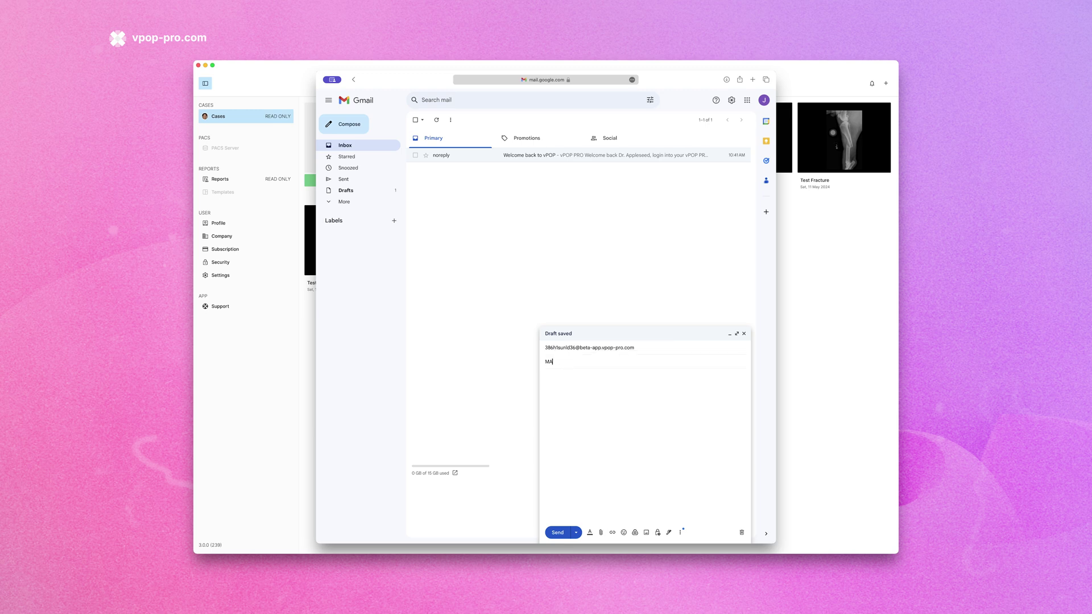
pyautogui.write(' - Test case')
pyautogui.click(560, 380)
pyautogui.write('Dog Name: Max Breed: Labrador Retriever Weight: 30 kg Notes: 2-week duration of persistent right hind limb lameness. Occasionally non-weight bearing. Has been restricted to leash walks only. Initial examination indicated pain in the right hip.')
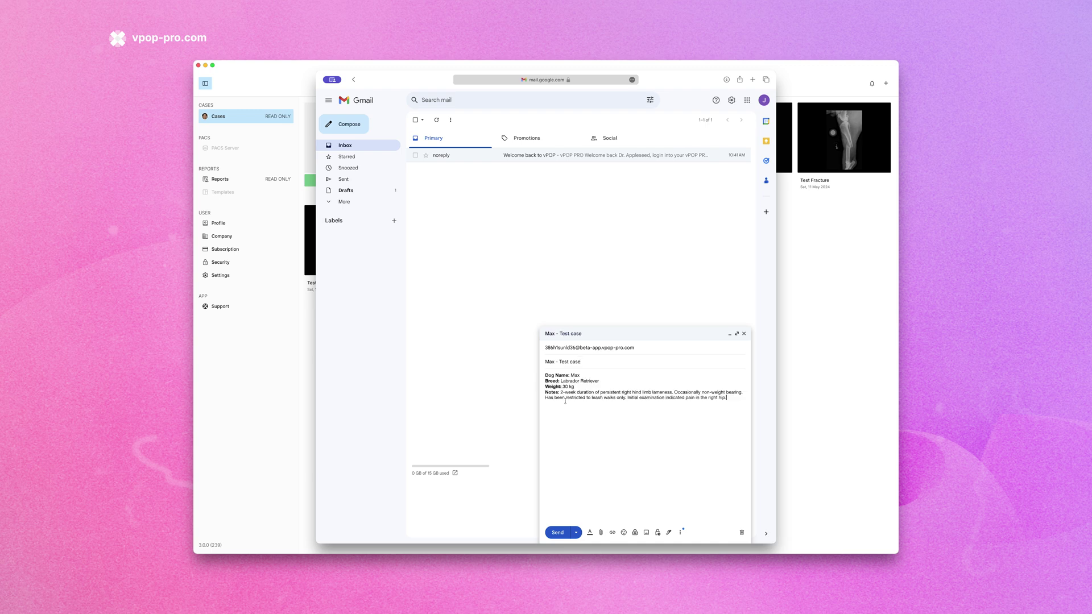
# Attach the five .dcm X-ray files from the VPOP Case example folder and send the message
pyautogui.click(601, 533)
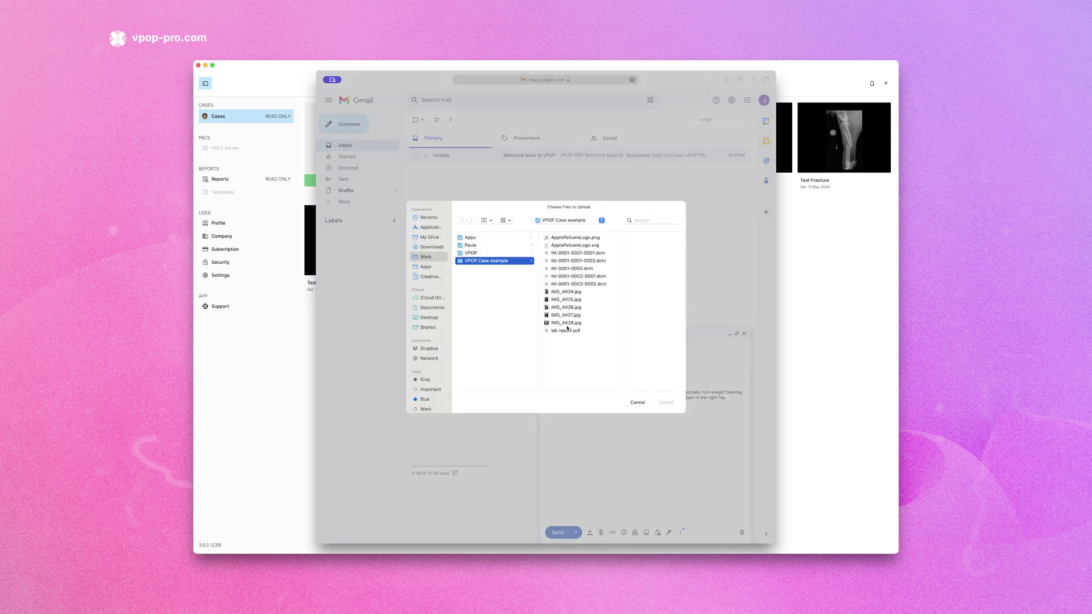
pyautogui.click(569, 285)
pyautogui.keyDown('shift'); pyautogui.click(555, 253); pyautogui.keyUp('shift')
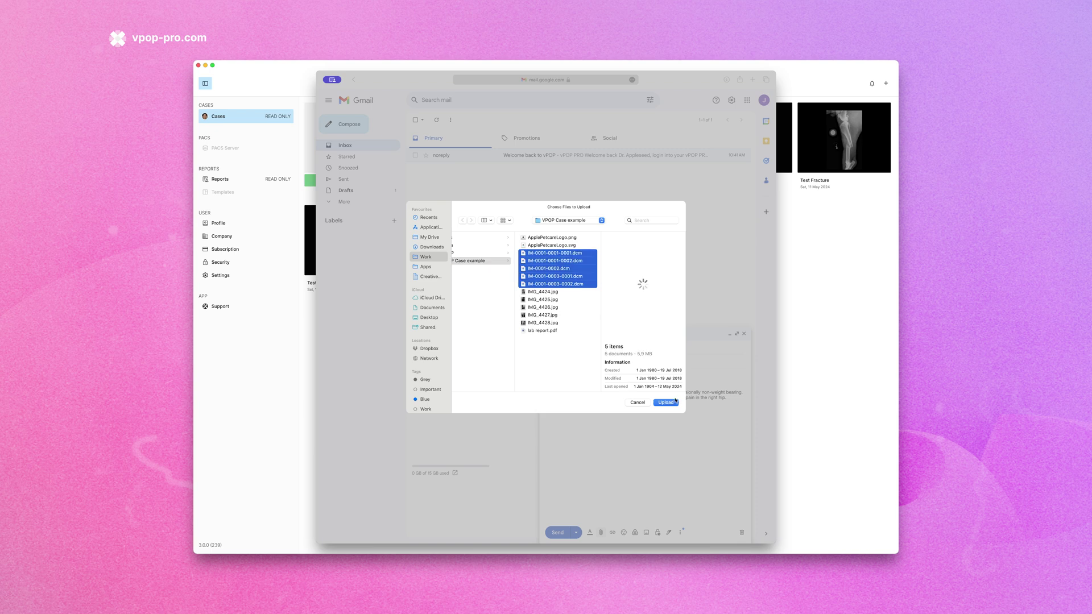
pyautogui.click(666, 402)
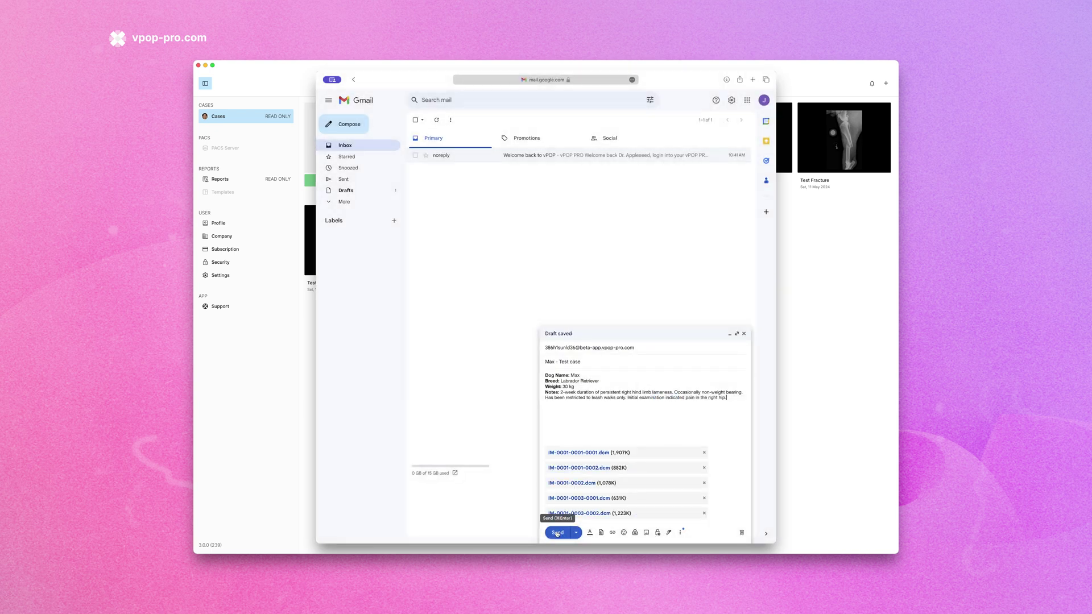
pyautogui.click(557, 532)
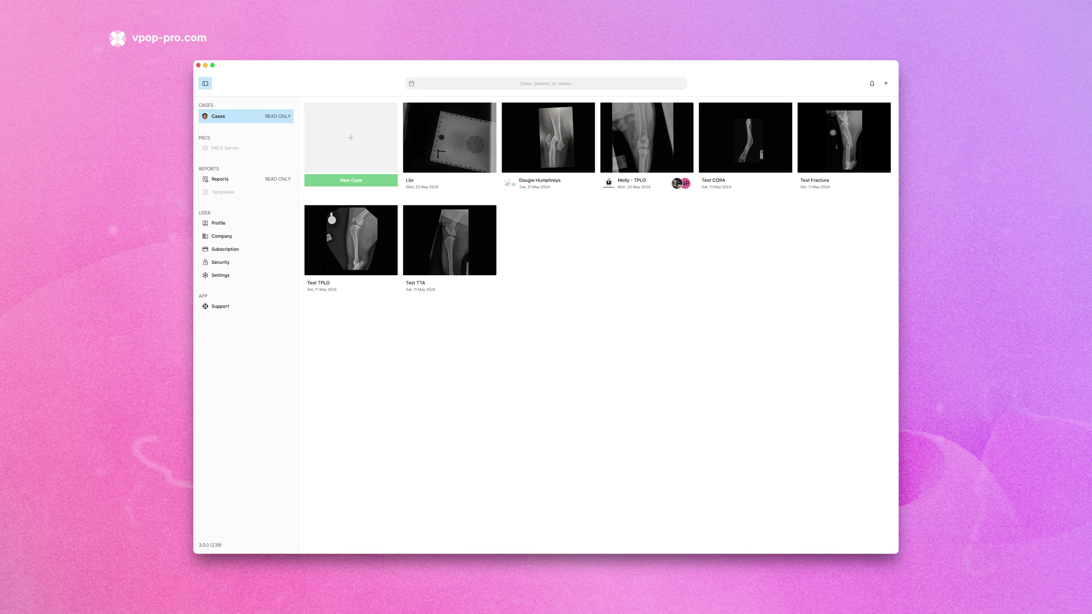
# Choose Import on the Max - Test case card in Notifications
pyautogui.click(875, 84)
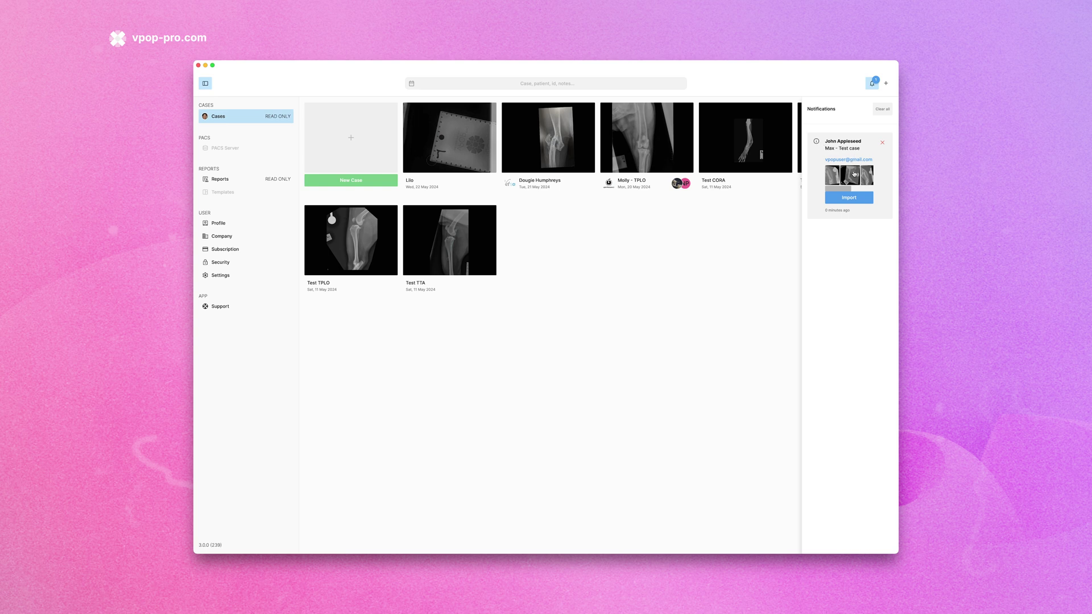
pyautogui.click(849, 198)
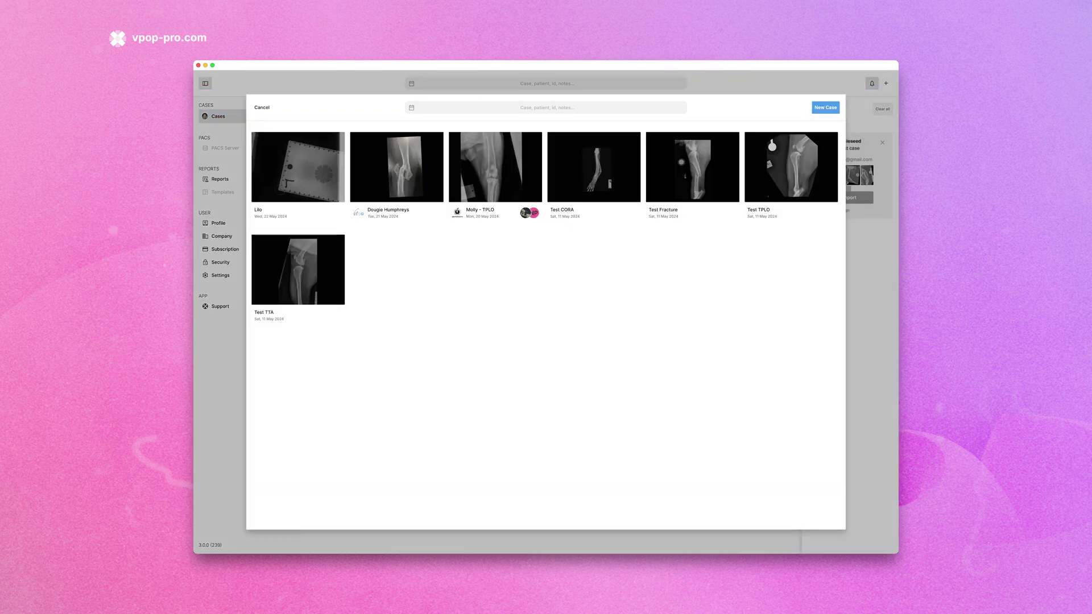
# Import the email as a new case, check its Info notes, and go back to the cases list
pyautogui.click(823, 109)
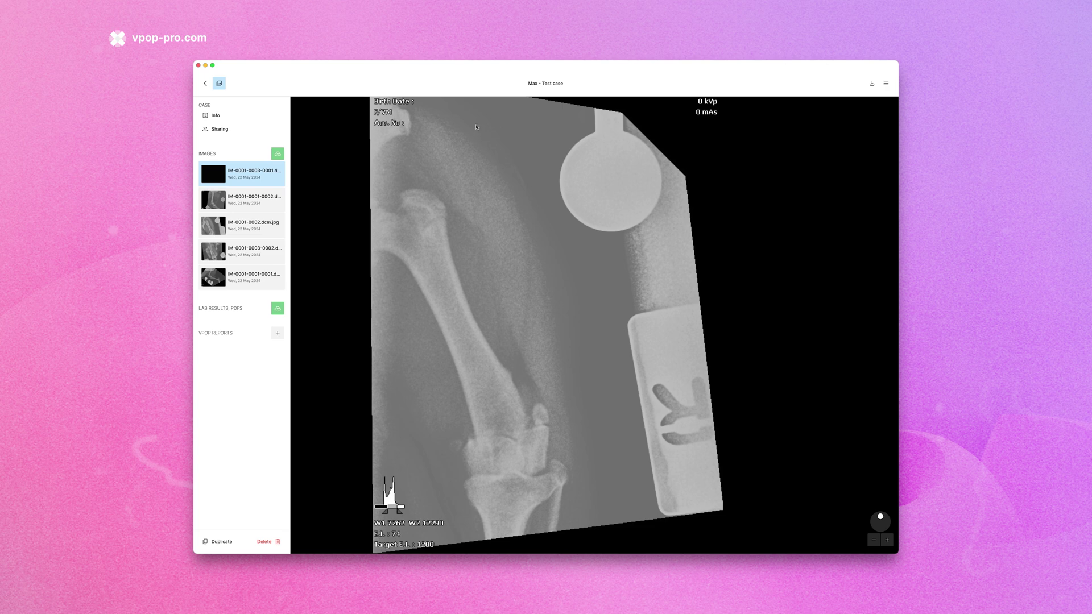
pyautogui.click(223, 115)
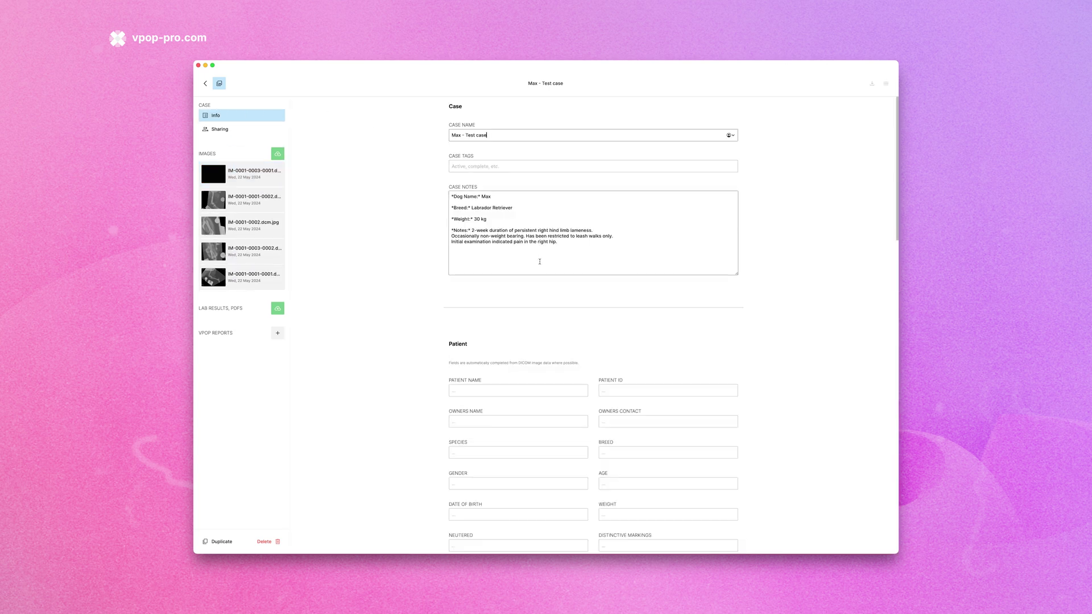
pyautogui.click(205, 84)
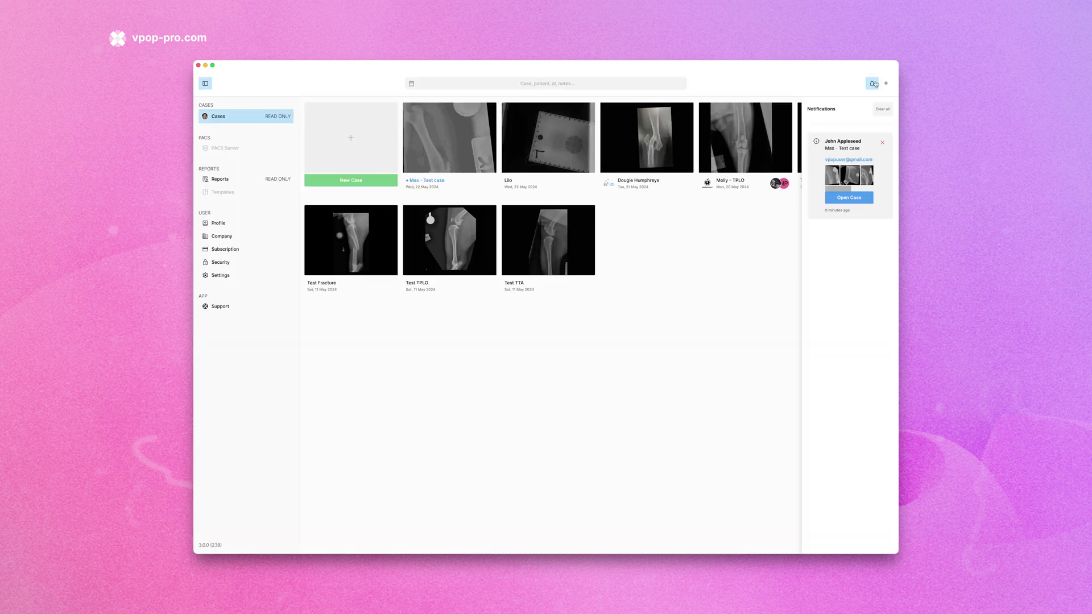
# Dismiss the Max - Test case notification and close the Notifications panel
pyautogui.click(885, 142)
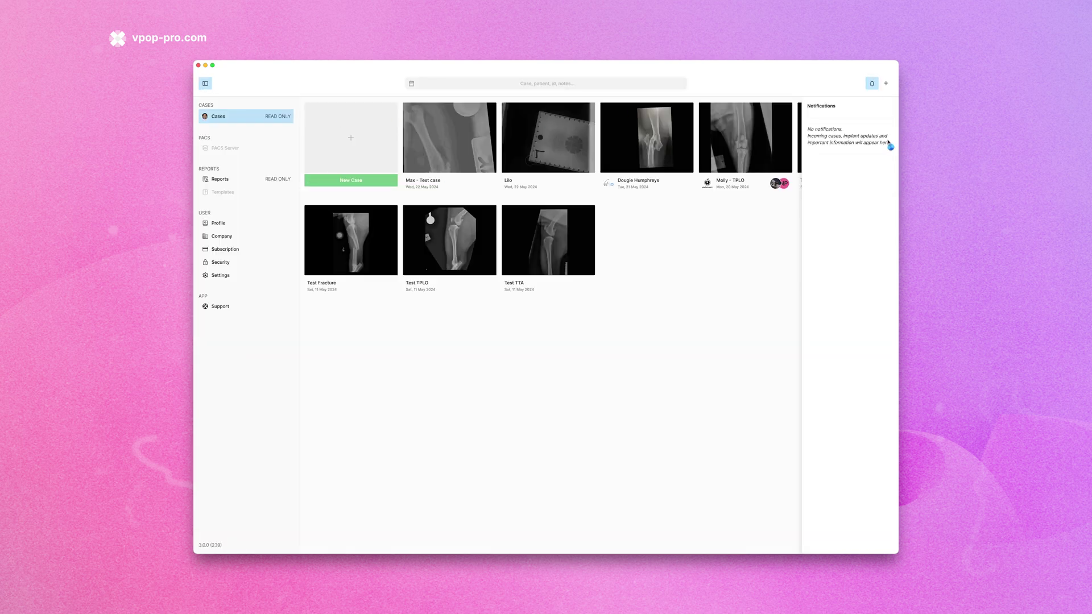
pyautogui.click(872, 84)
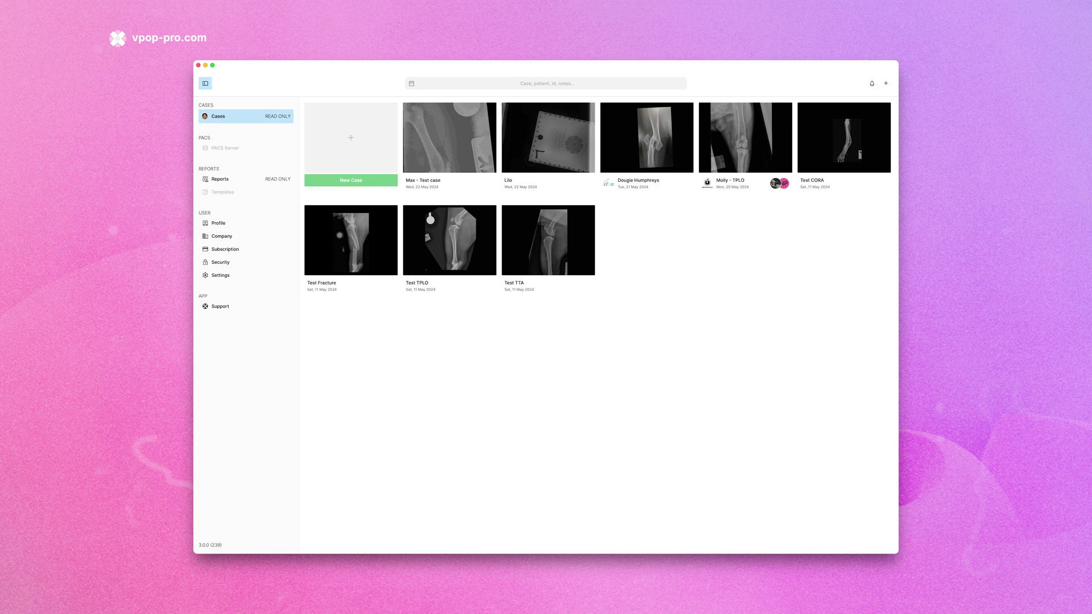